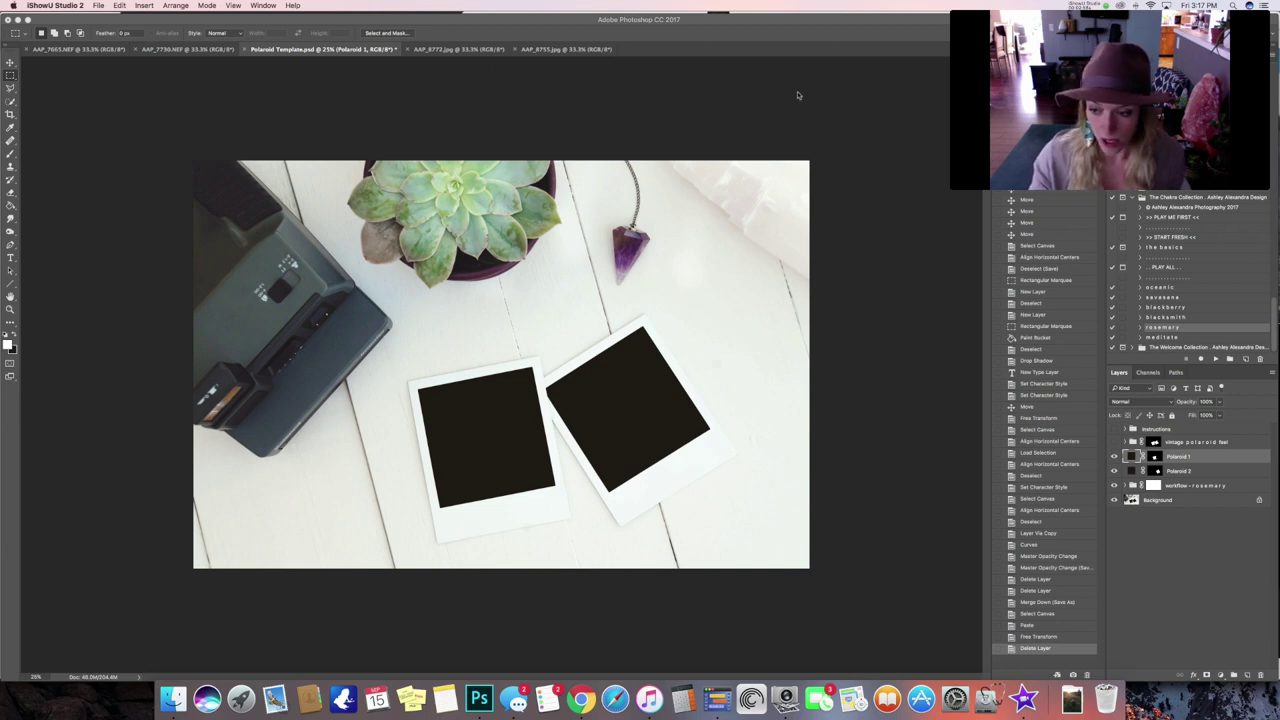
Copy the whole woman-in-hat photo and paste it into the Polaroid Template as a new layer
{"action": "left_click", "coordinate": [1115, 430]}
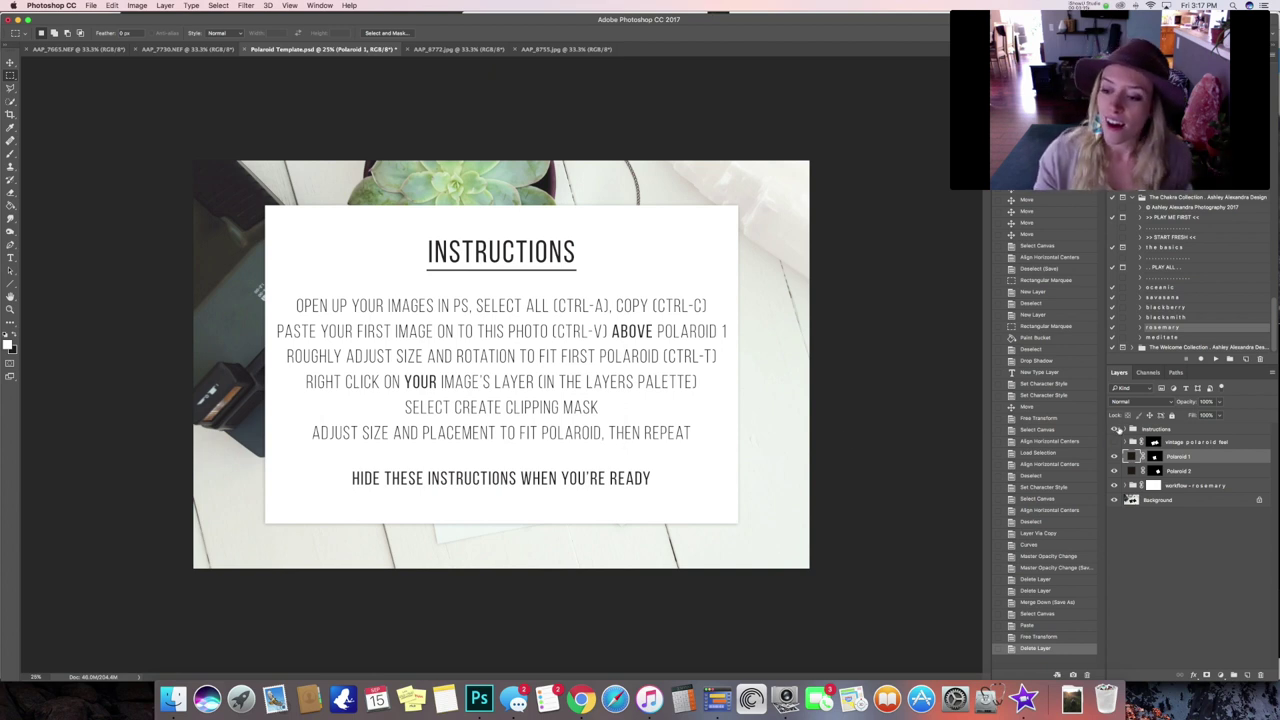
{"action": "left_click", "coordinate": [1115, 430]}
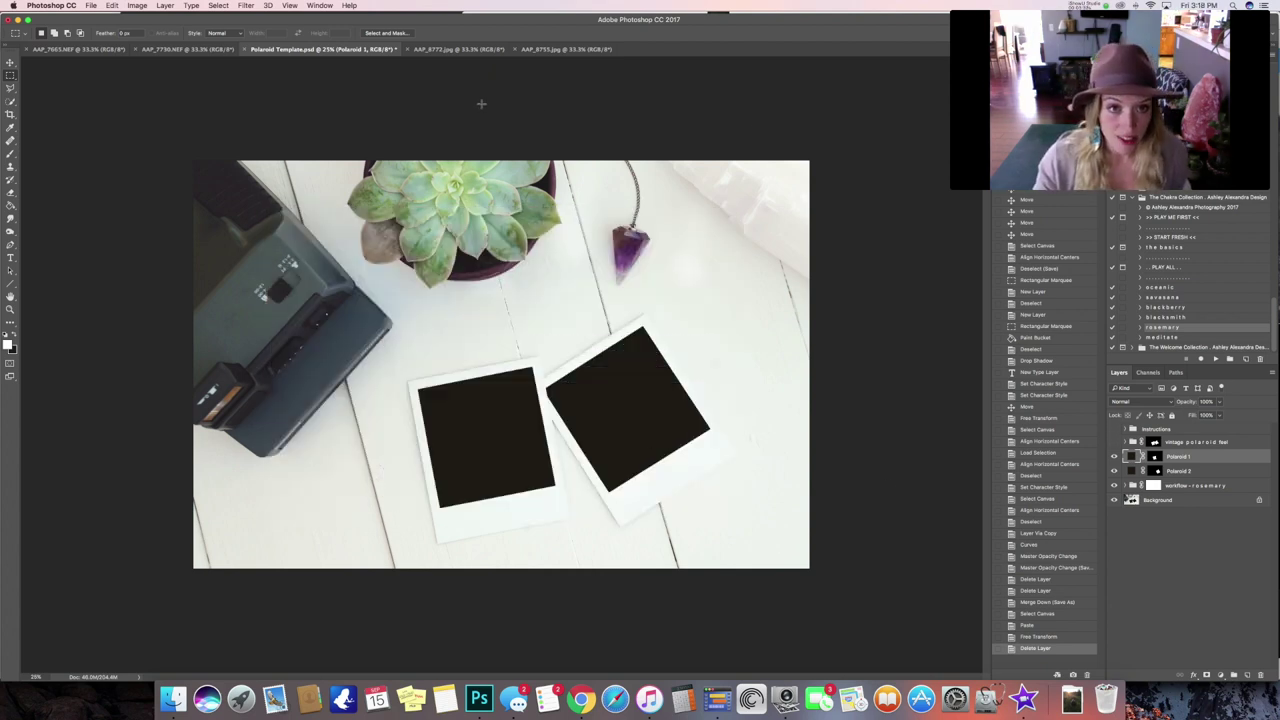
{"action": "left_click", "coordinate": [458, 49]}
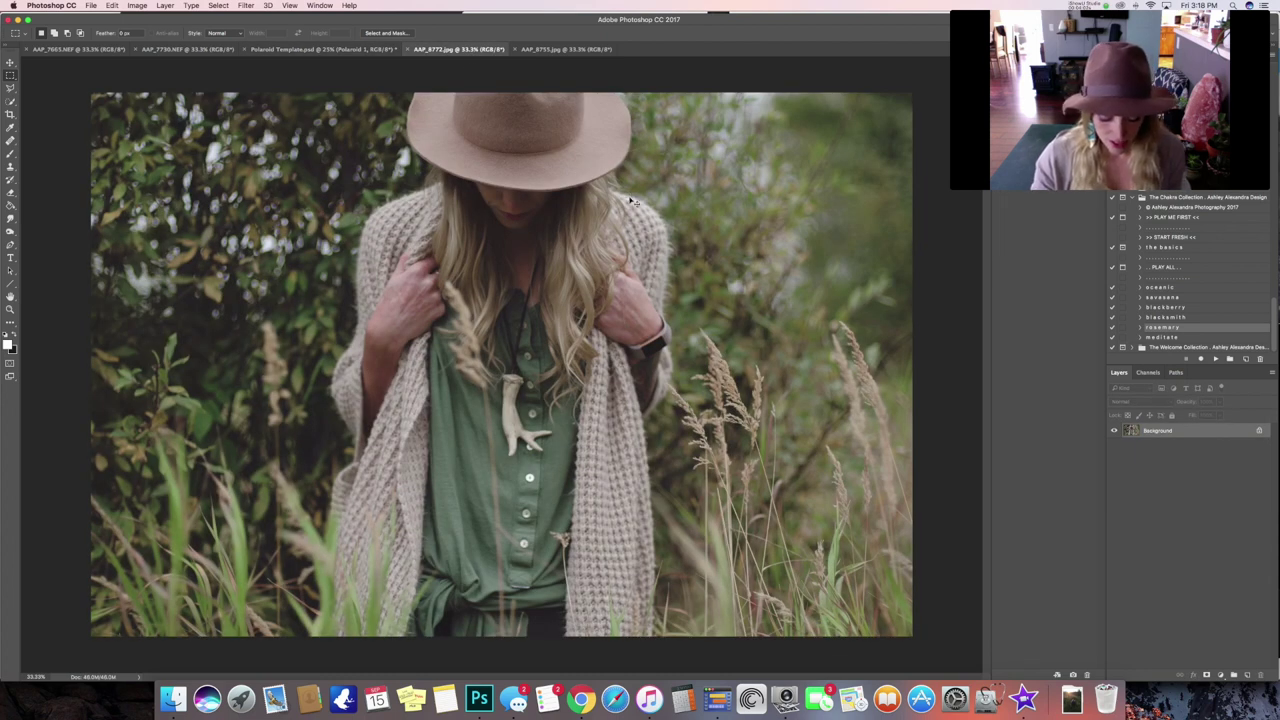
{"action": "key", "text": "super+a"}
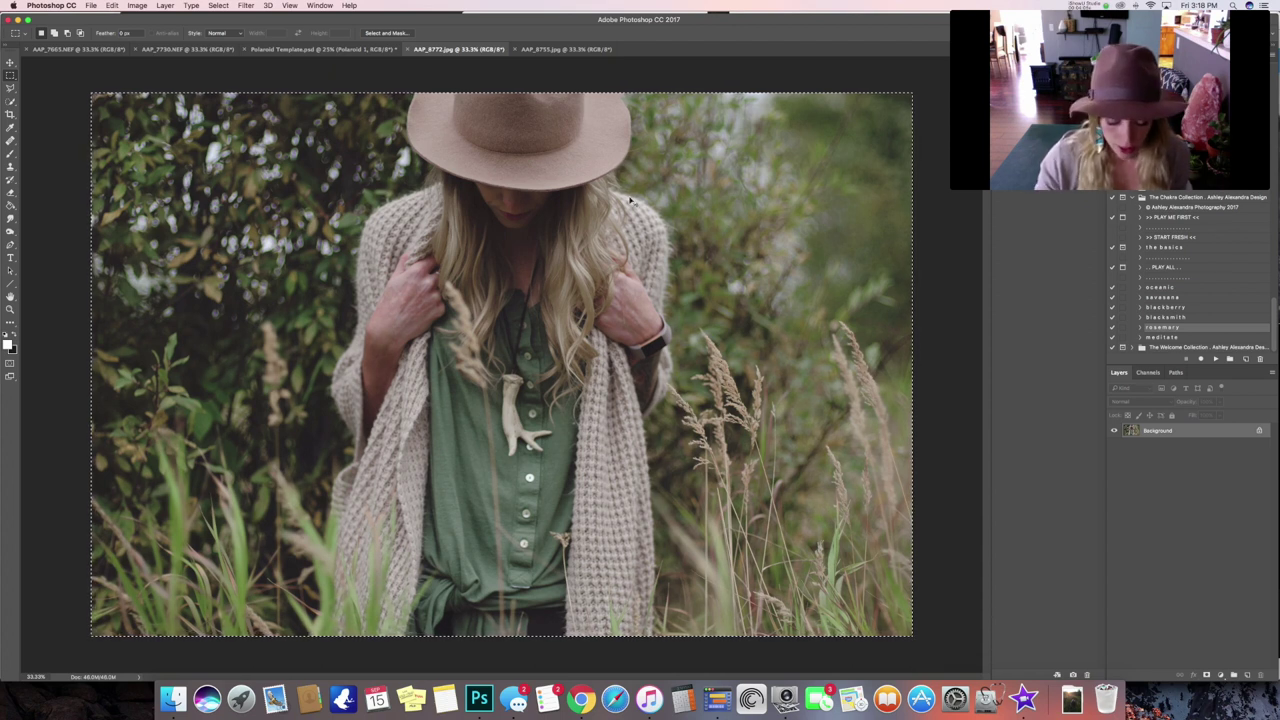
{"action": "left_click", "coordinate": [320, 49]}
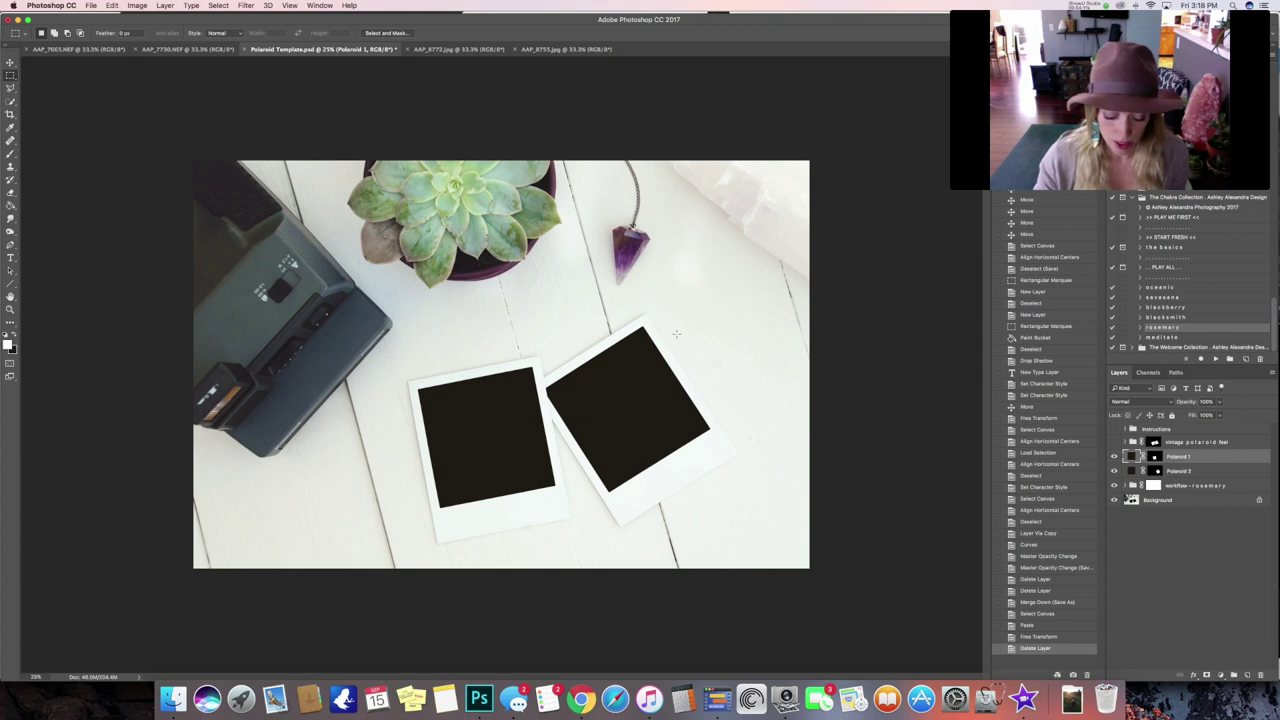
{"action": "key", "text": "v"}
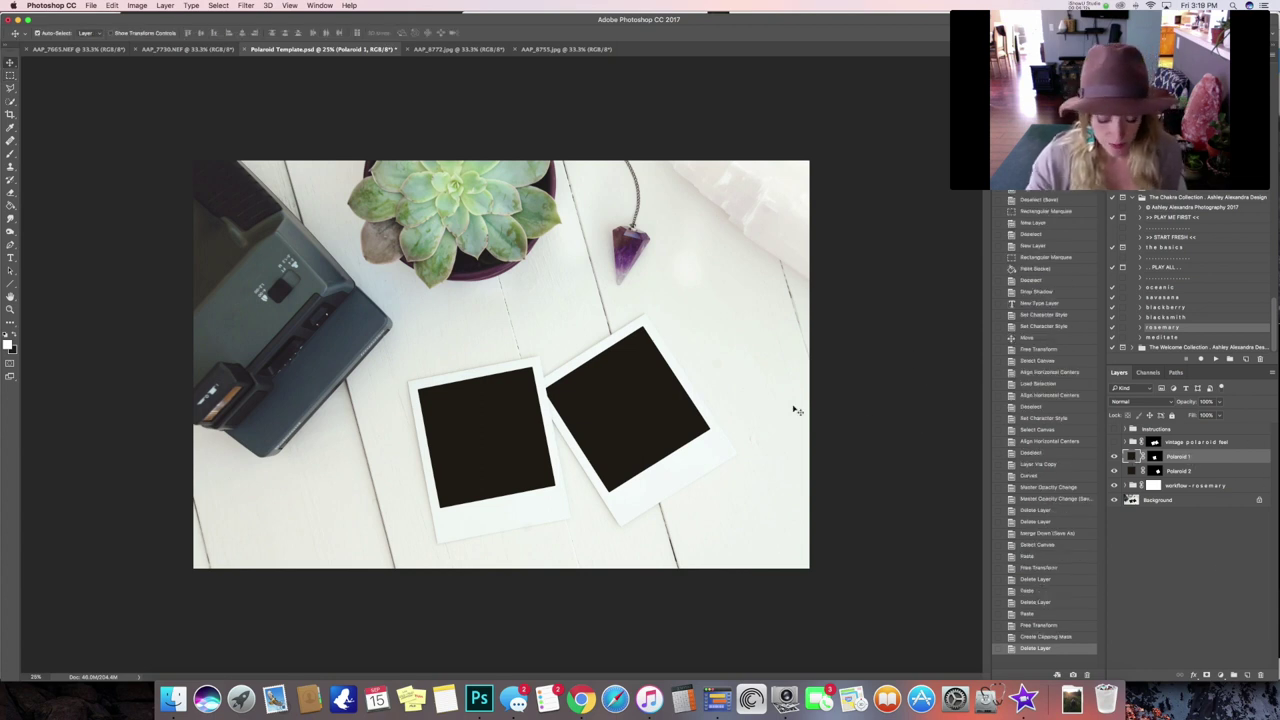
{"action": "key", "text": "super+v"}
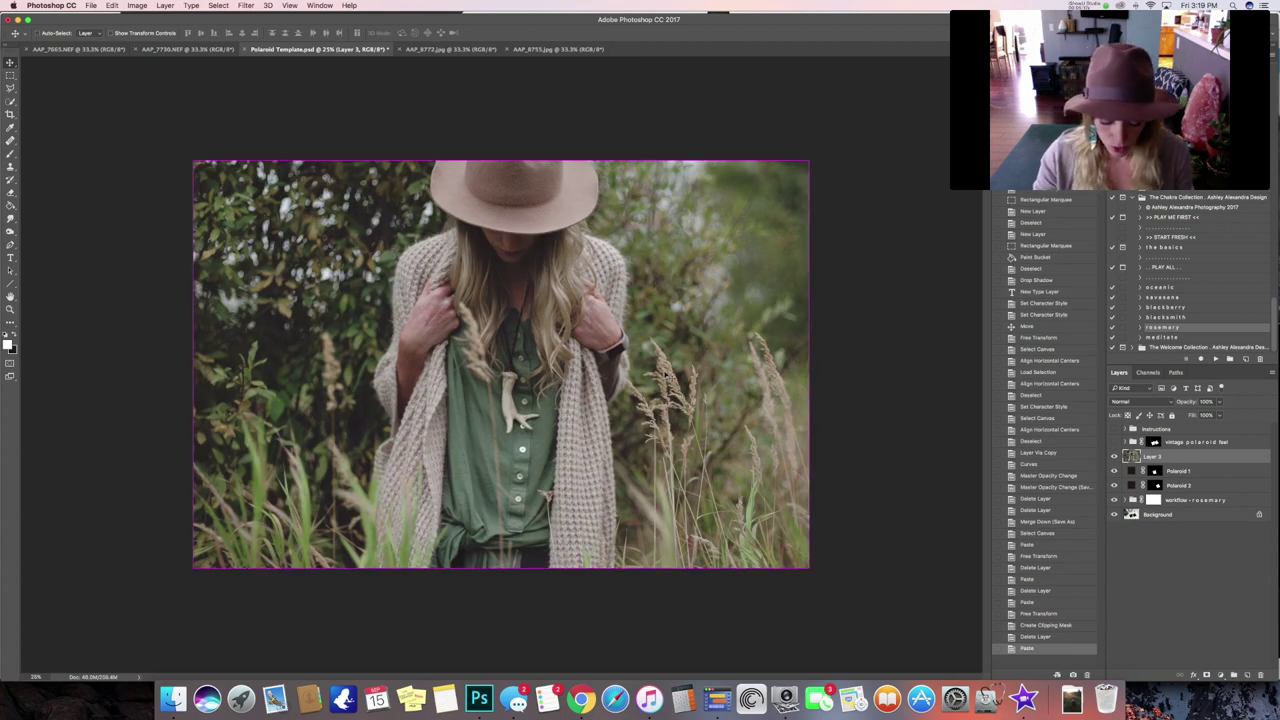
Scale down and tilt the pasted photo over the left Polaroid, then clip it into that frame
{"action": "key", "text": "super+t"}
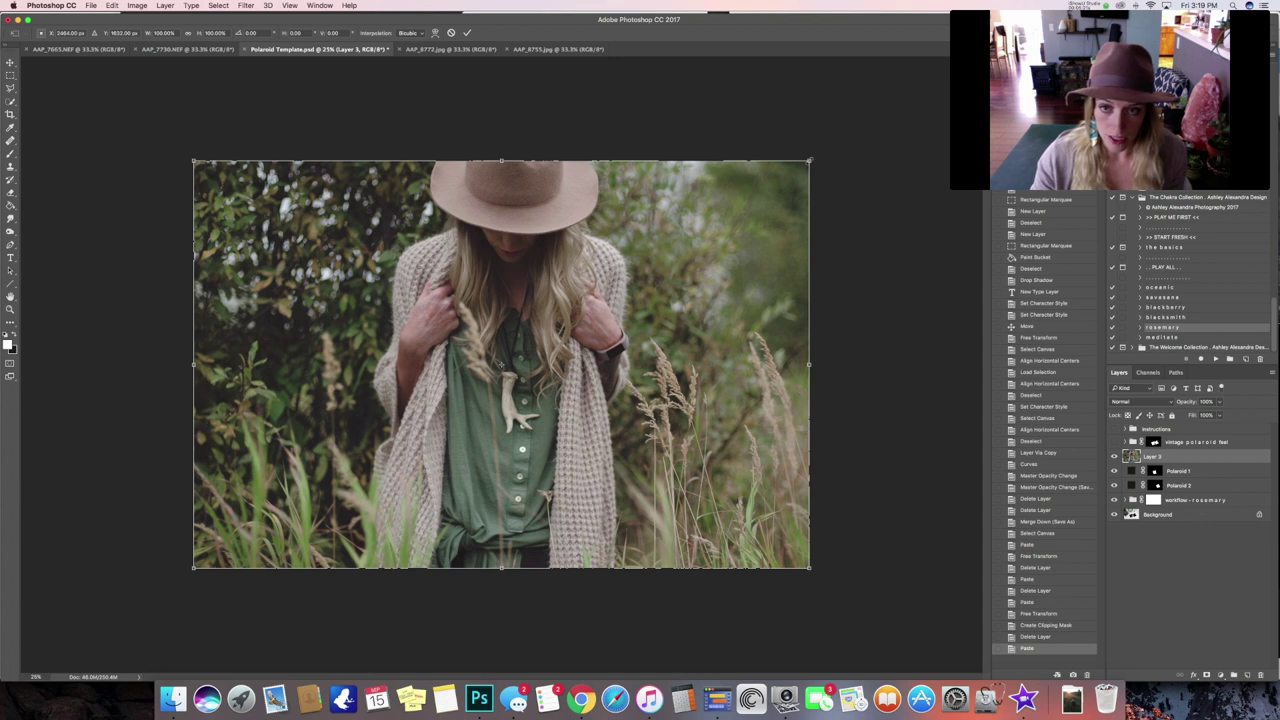
{"action": "left_click_drag", "start_coordinate": [809, 160], "coordinate": [471, 411]}
{"action": "left_click_drag", "start_coordinate": [418, 455], "coordinate": [668, 420]}
{"action": "left_click_drag", "start_coordinate": [752, 387], "coordinate": [691, 444]}
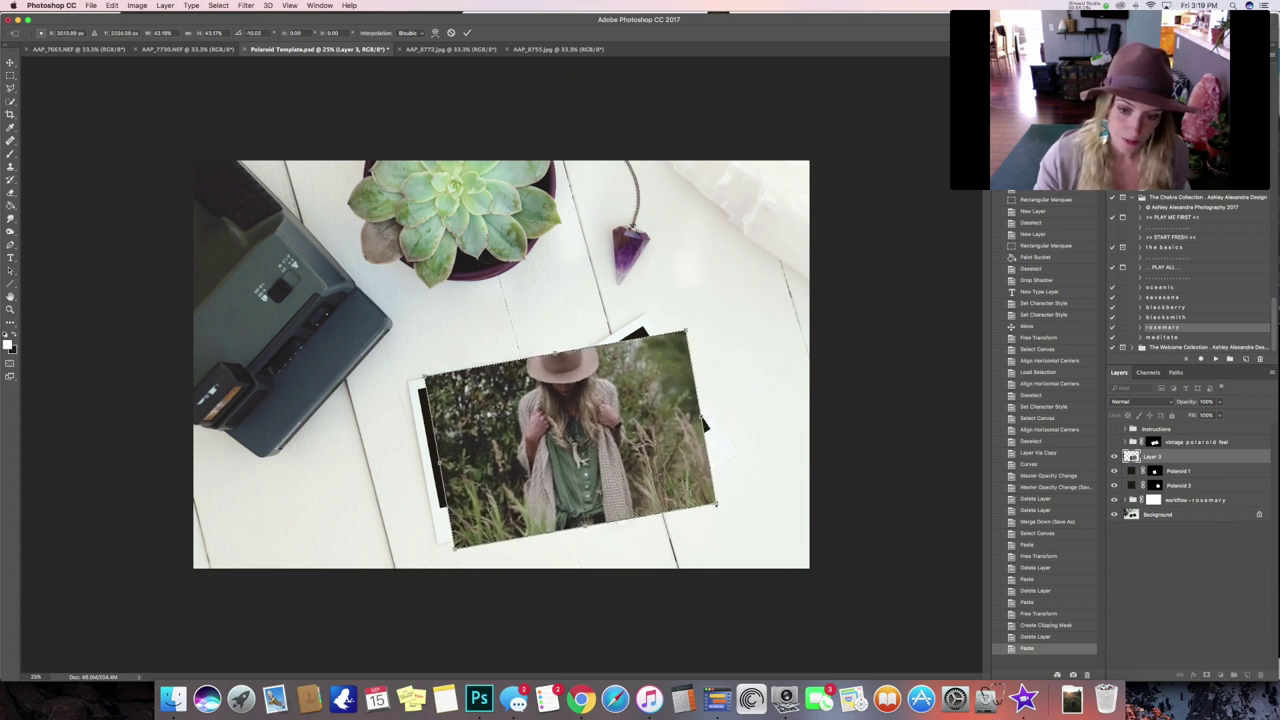
{"action": "left_click_drag", "start_coordinate": [716, 504], "coordinate": [660, 480]}
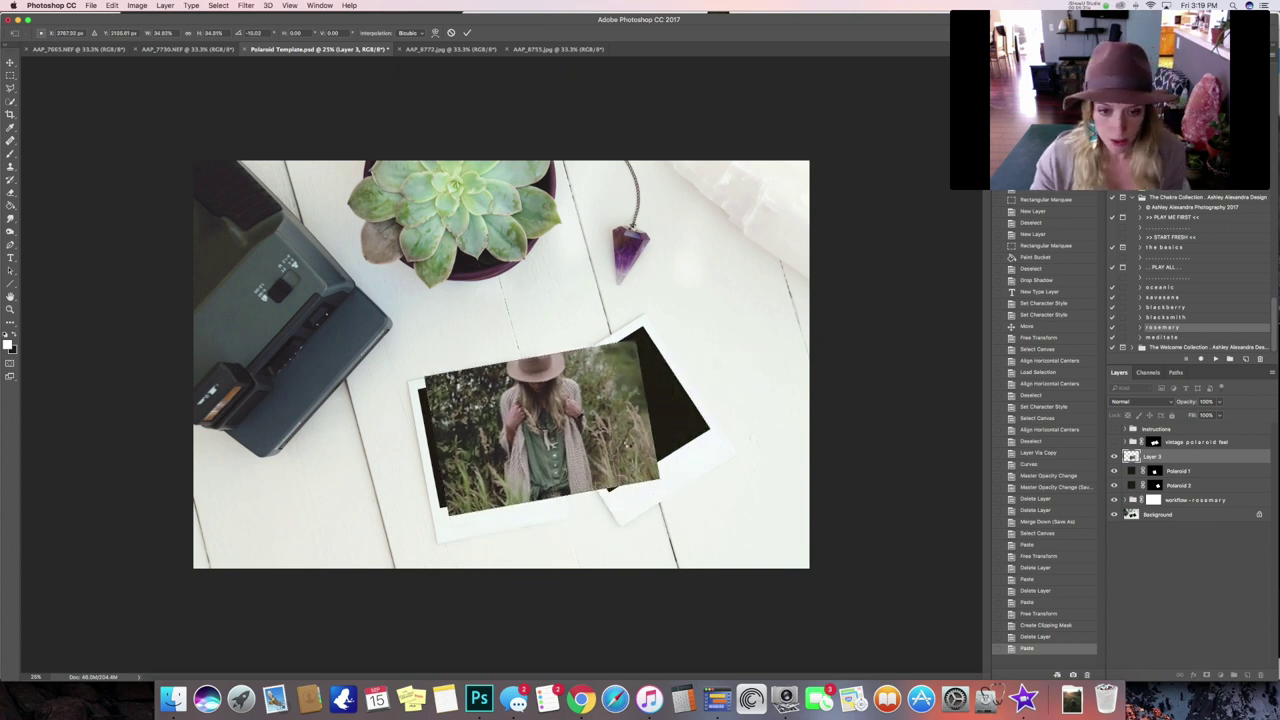
{"action": "key", "text": "Return"}
{"action": "left_click_drag", "start_coordinate": [643, 405], "coordinate": [591, 417]}
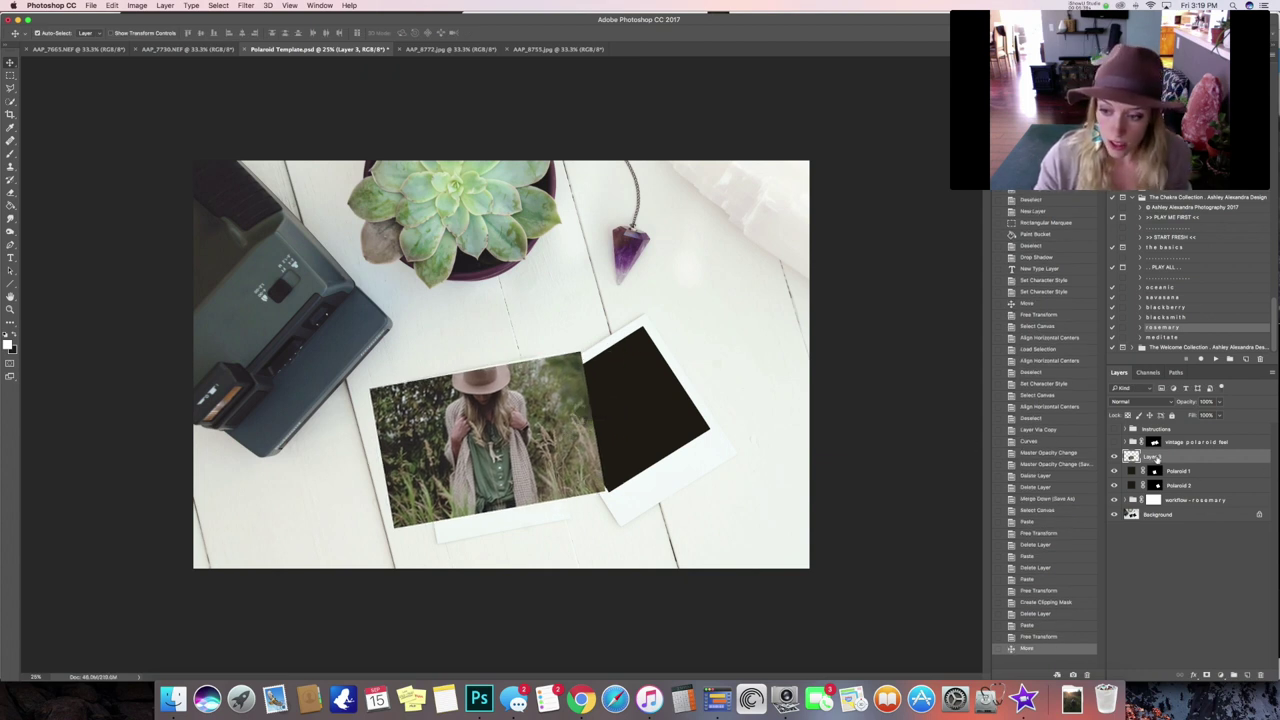
{"action": "right_click", "coordinate": [1156, 457]}
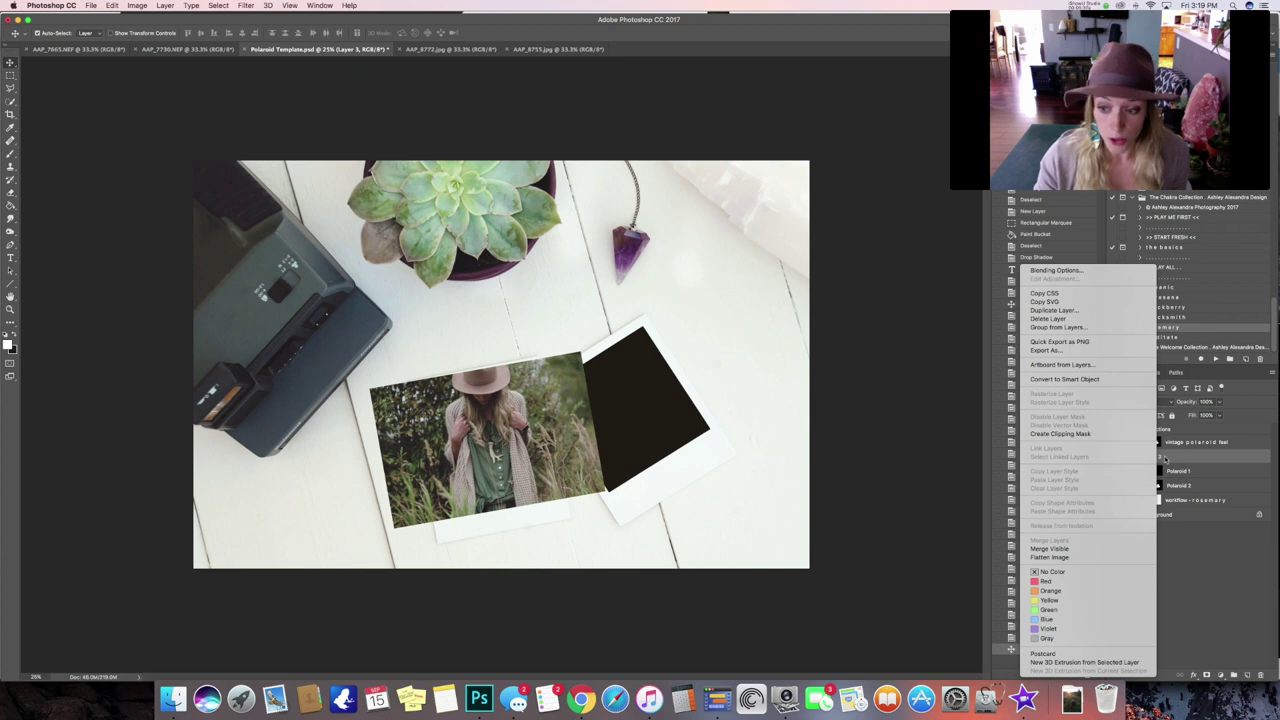
{"action": "left_click", "coordinate": [1100, 435]}
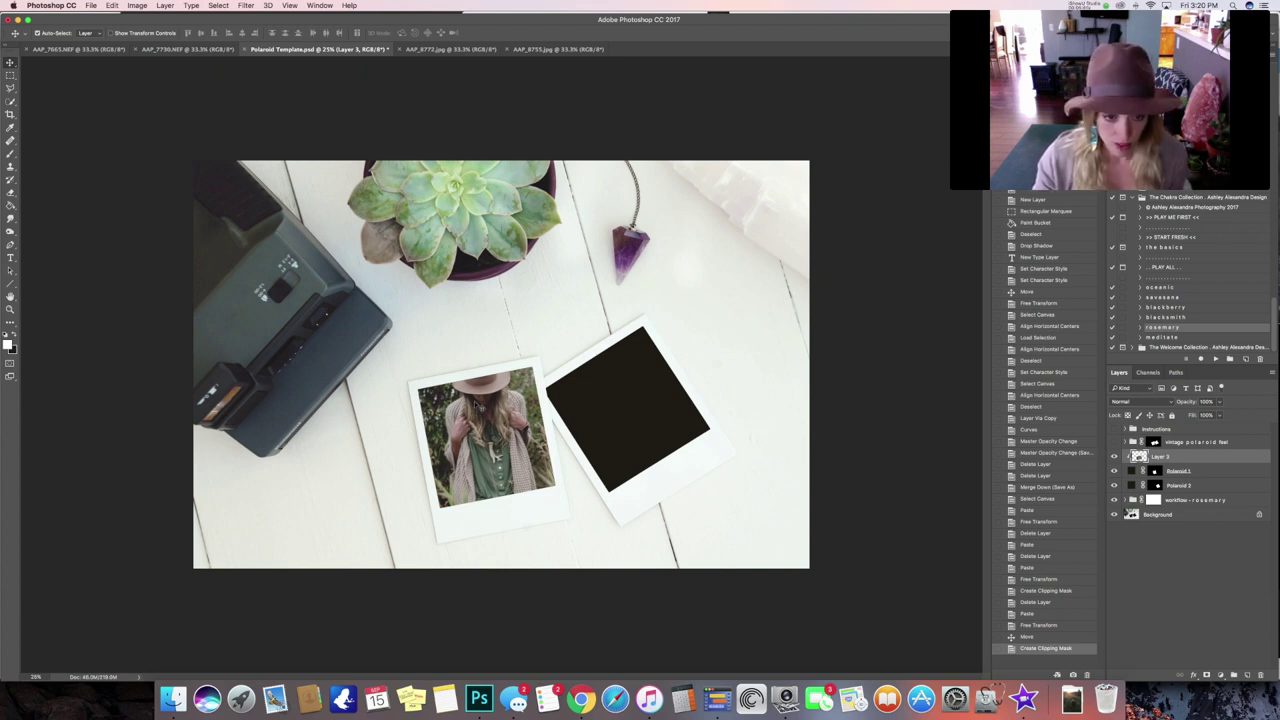
Reposition, slightly rotate and enlarge the clipped woman-in-hat photo to fit the left Polaroid frame
{"action": "mouse_move", "coordinate": [515, 423]}
{"action": "left_mouse_down"}
{"action": "mouse_move", "coordinate": [508, 394]}
{"action": "mouse_move", "coordinate": [514, 426]}
{"action": "left_mouse_up"}
{"action": "key", "text": "ctrl+t"}
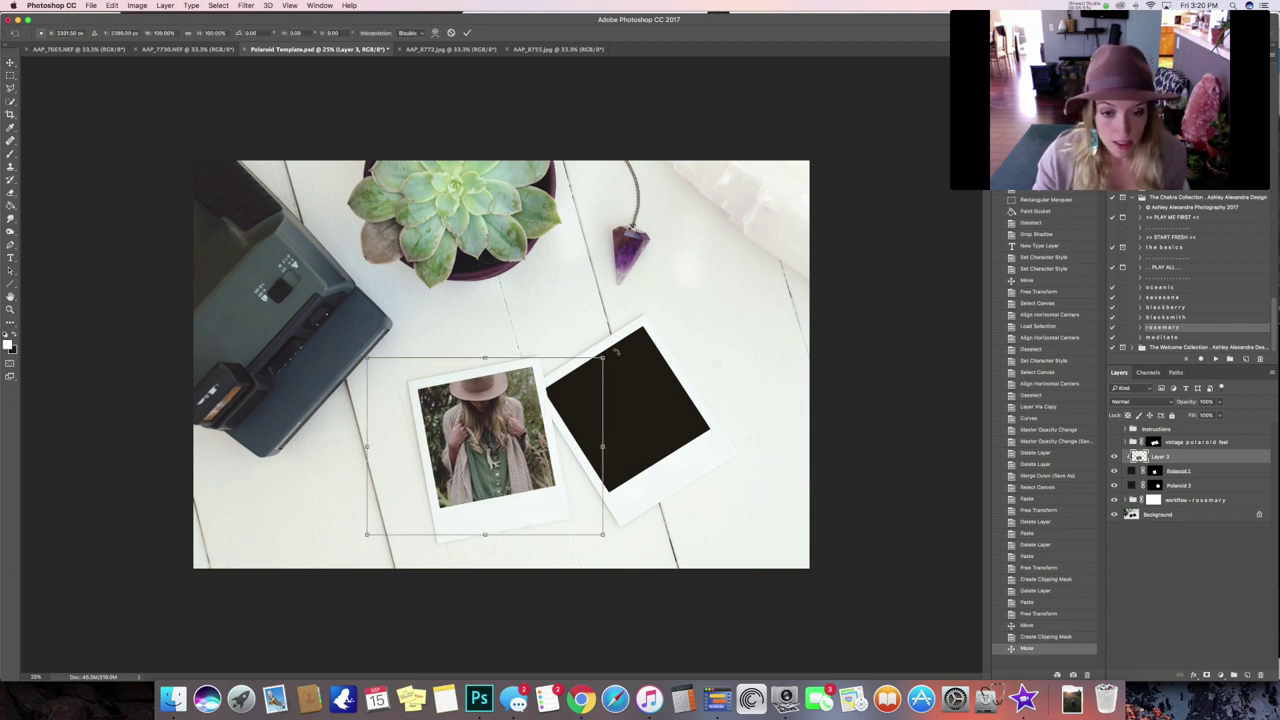
{"action": "left_click_drag", "start_coordinate": [616, 352], "coordinate": [613, 347]}
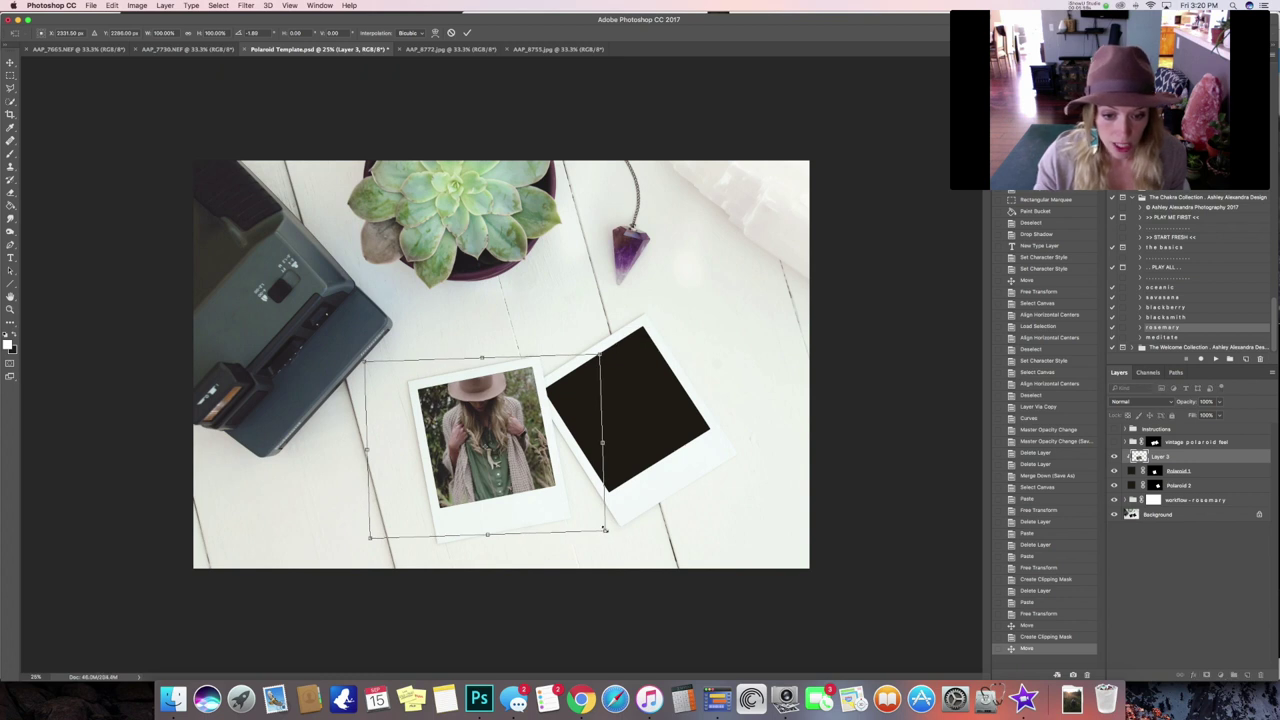
{"action": "left_click_drag", "start_coordinate": [604, 528], "coordinate": [613, 535]}
{"action": "left_click_drag", "start_coordinate": [466, 414], "coordinate": [471, 426]}
{"action": "key", "text": "Return"}
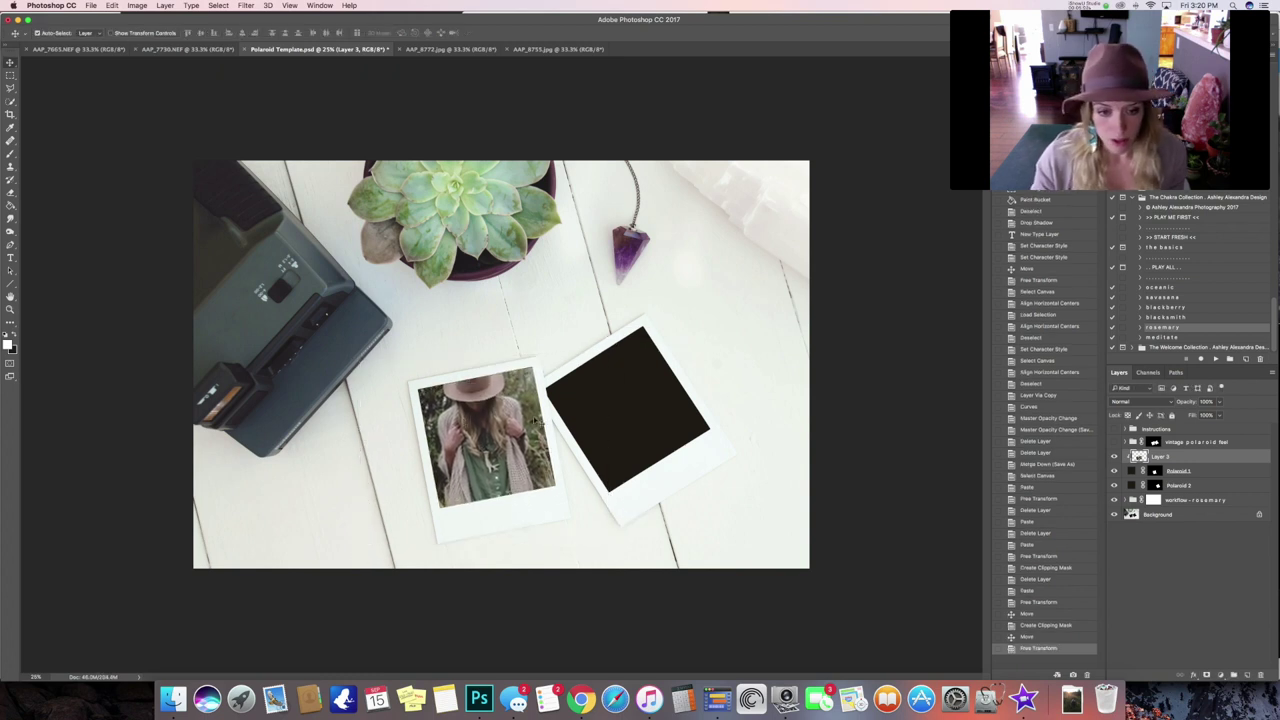
{"action": "left_click", "coordinate": [541, 49]}
Copy the whole grass photo and paste it into the template above the Polaroid 2 layer
{"action": "key", "text": "m"}
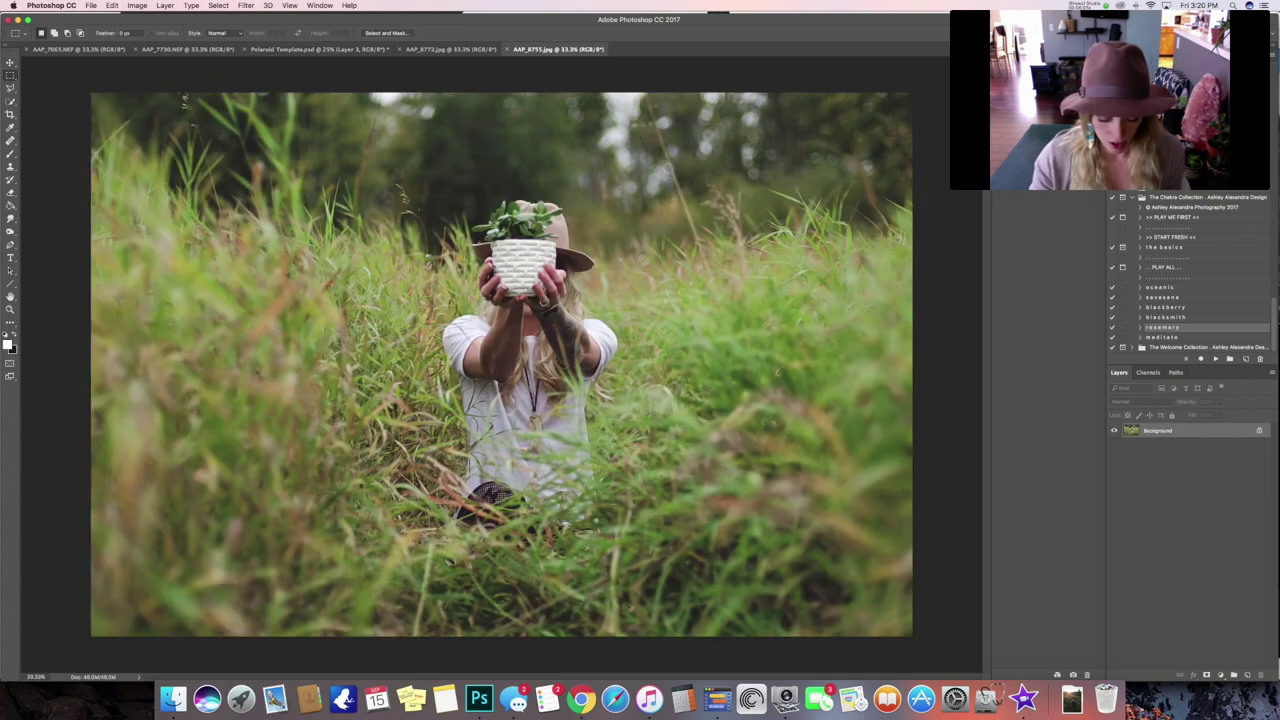
{"action": "key", "text": "super+a"}
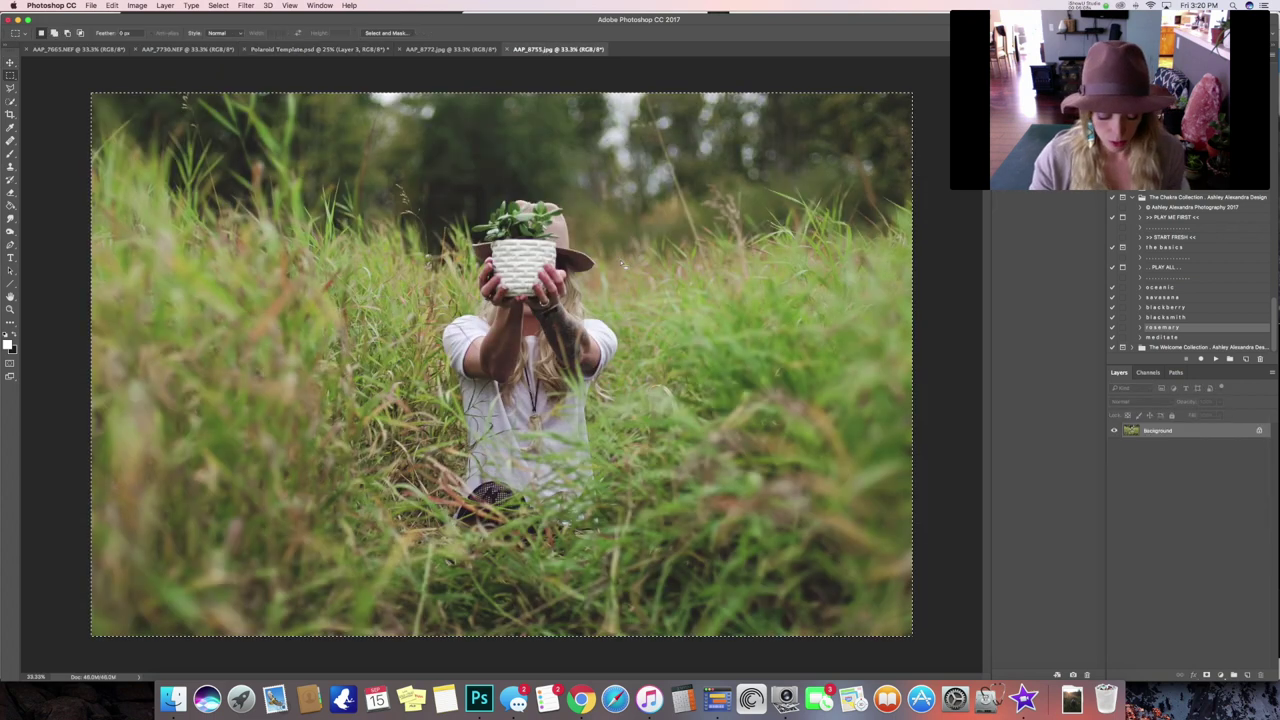
{"action": "left_click", "coordinate": [448, 49]}
{"action": "left_click", "coordinate": [318, 49]}
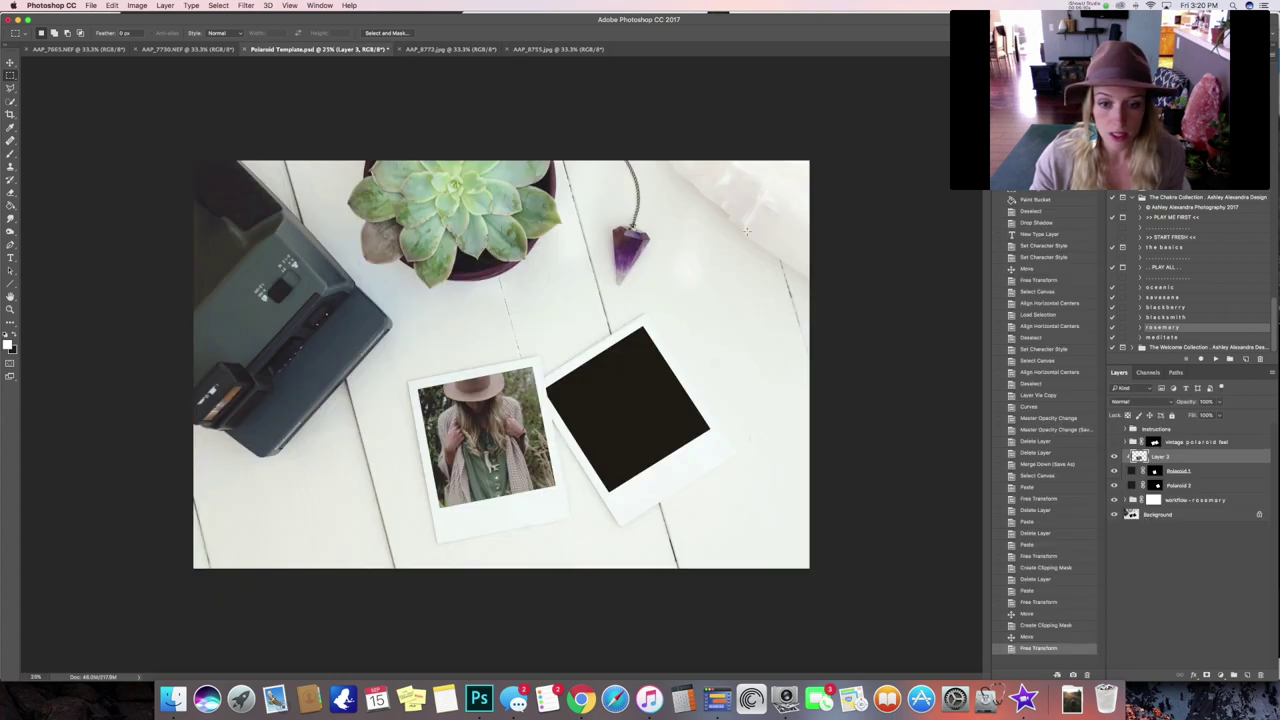
{"action": "left_click", "coordinate": [1206, 487]}
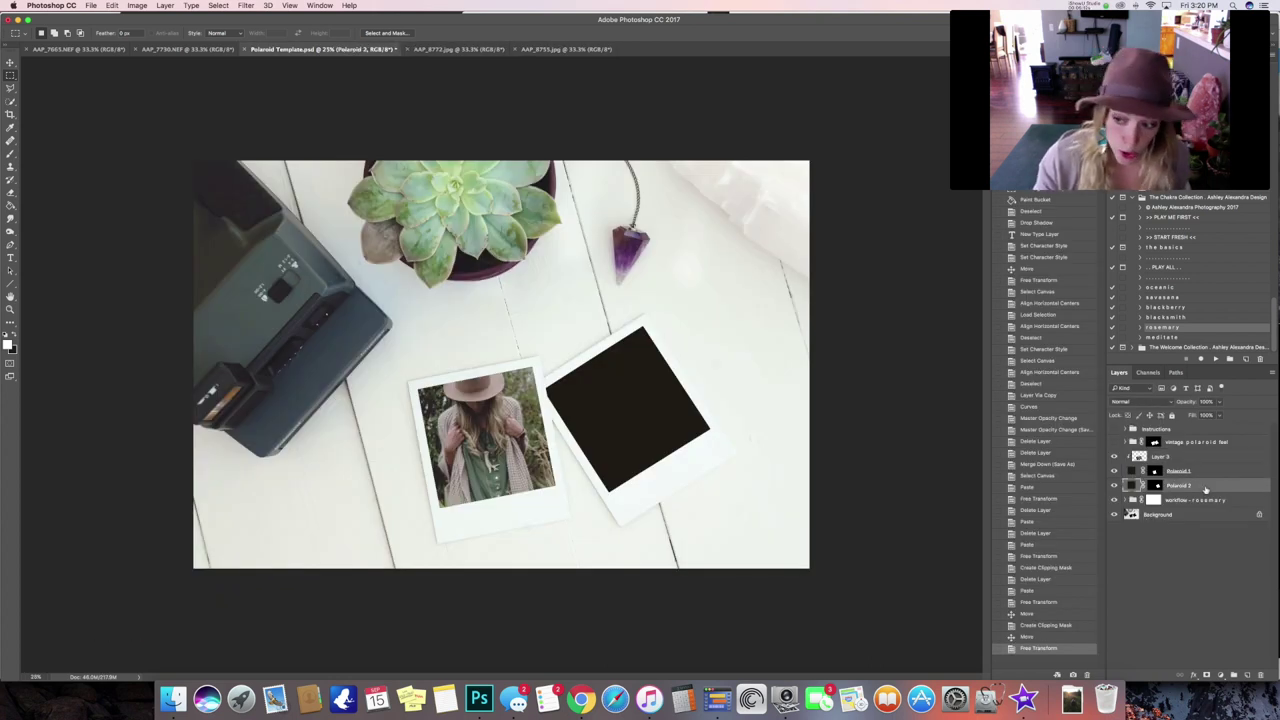
{"action": "key", "text": "super+v"}
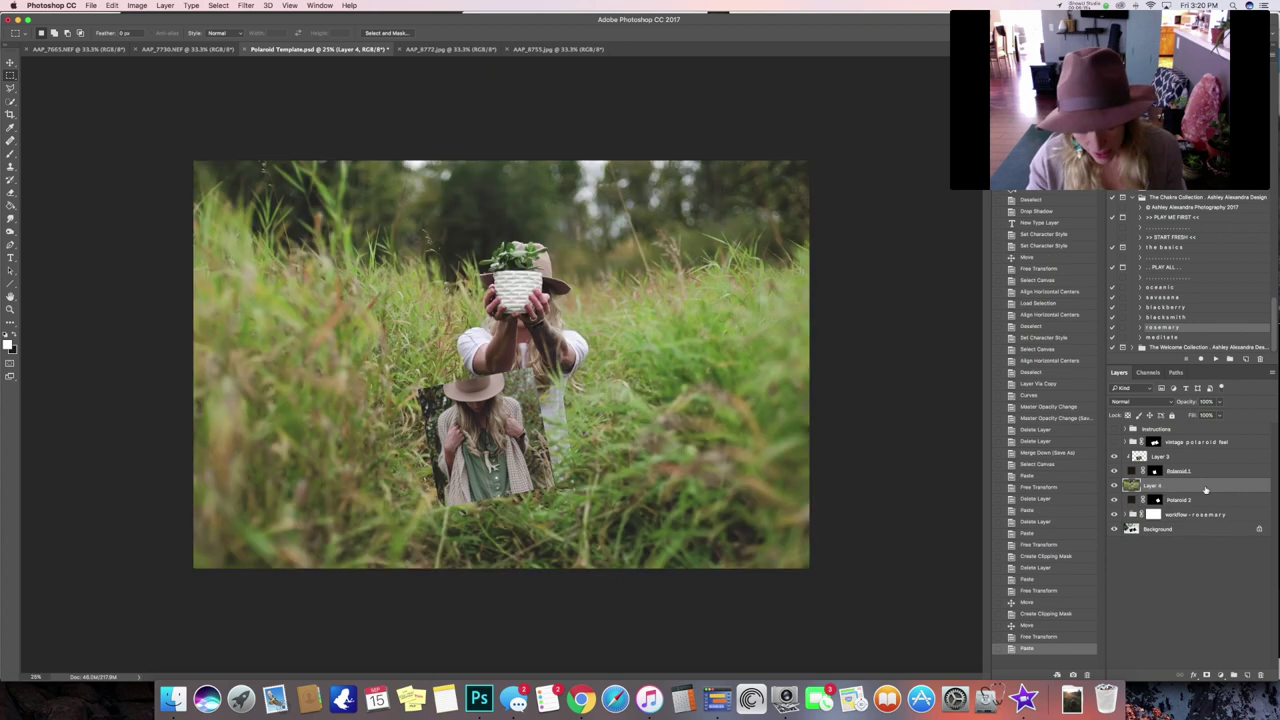
Shrink and tilt the grass photo so it covers the second Polaroid frame
{"action": "key", "text": "super+t"}
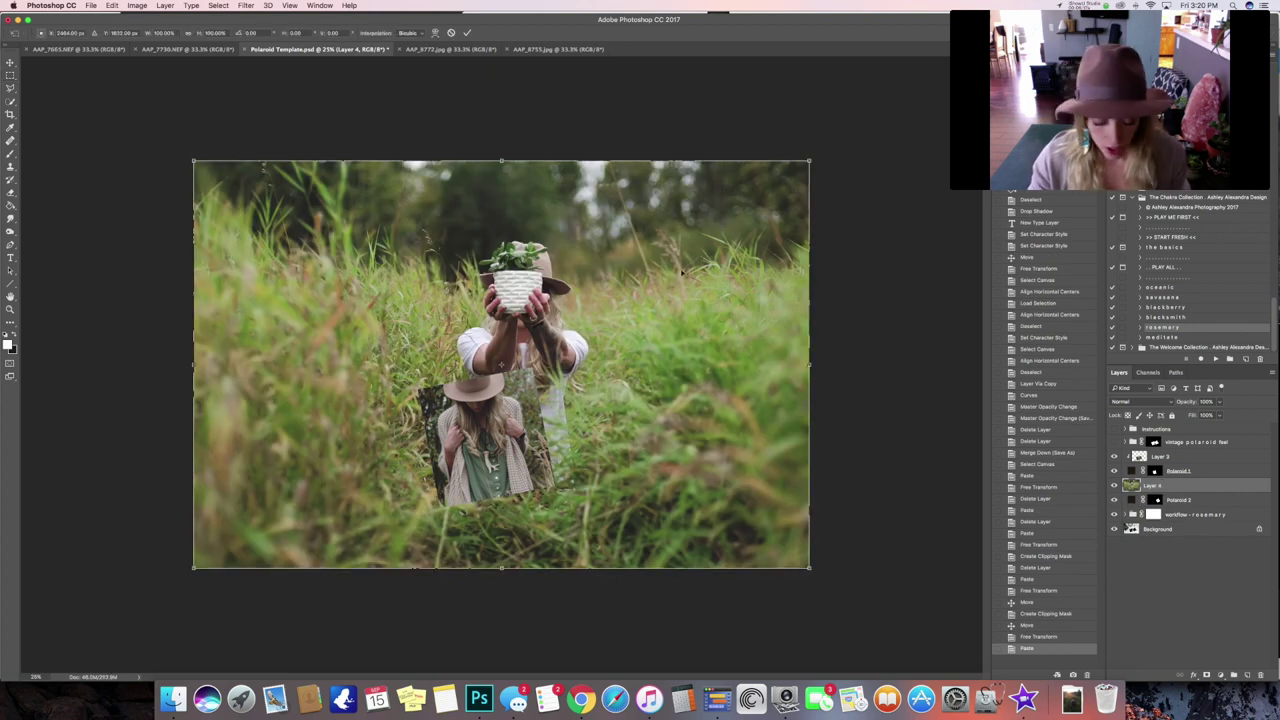
{"action": "left_click_drag", "start_coordinate": [194, 161], "coordinate": [594, 429]}
{"action": "left_click_drag", "start_coordinate": [783, 446], "coordinate": [716, 288]}
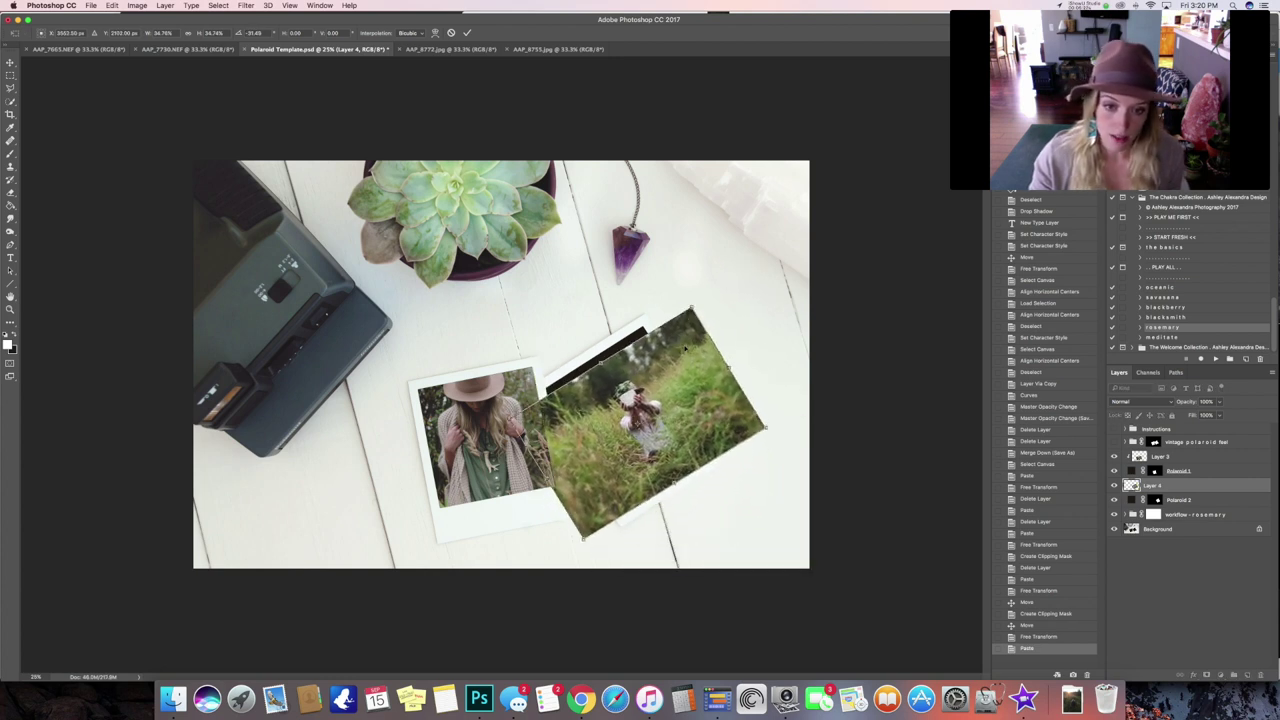
{"action": "left_click_drag", "start_coordinate": [682, 339], "coordinate": [676, 327]}
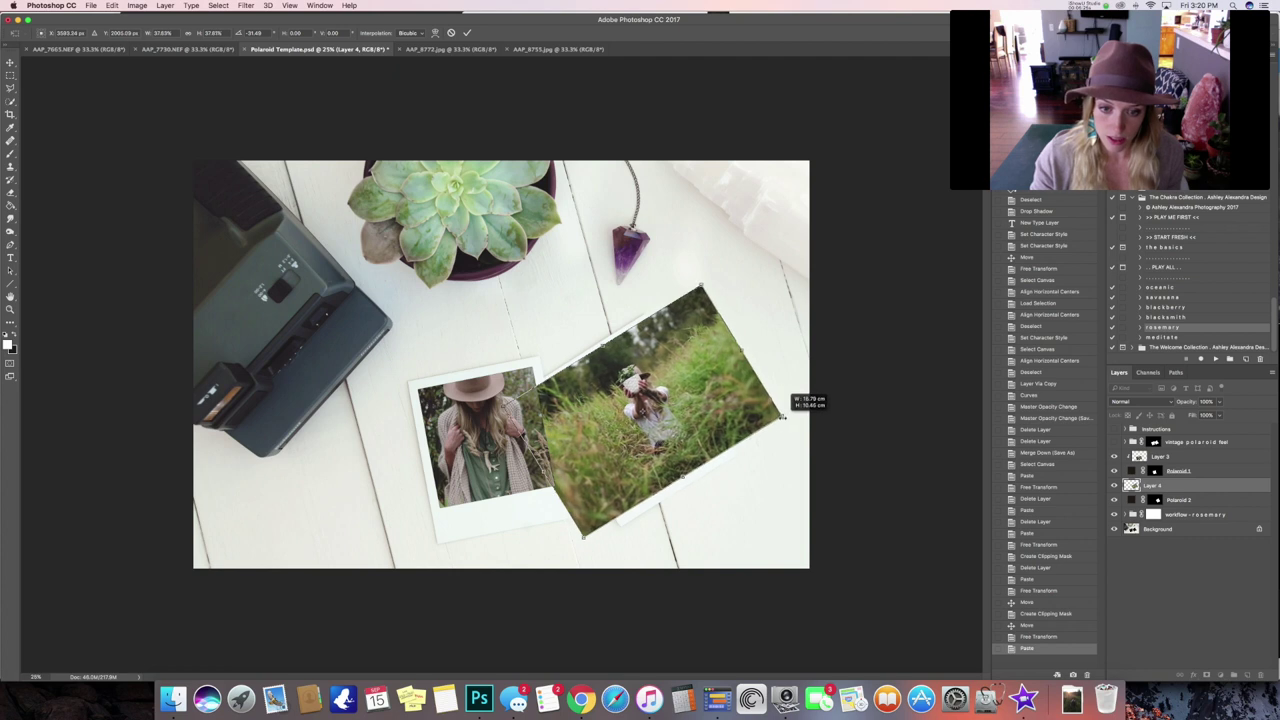
{"action": "left_click_drag", "start_coordinate": [800, 403], "coordinate": [688, 396]}
{"action": "key", "text": "Return"}
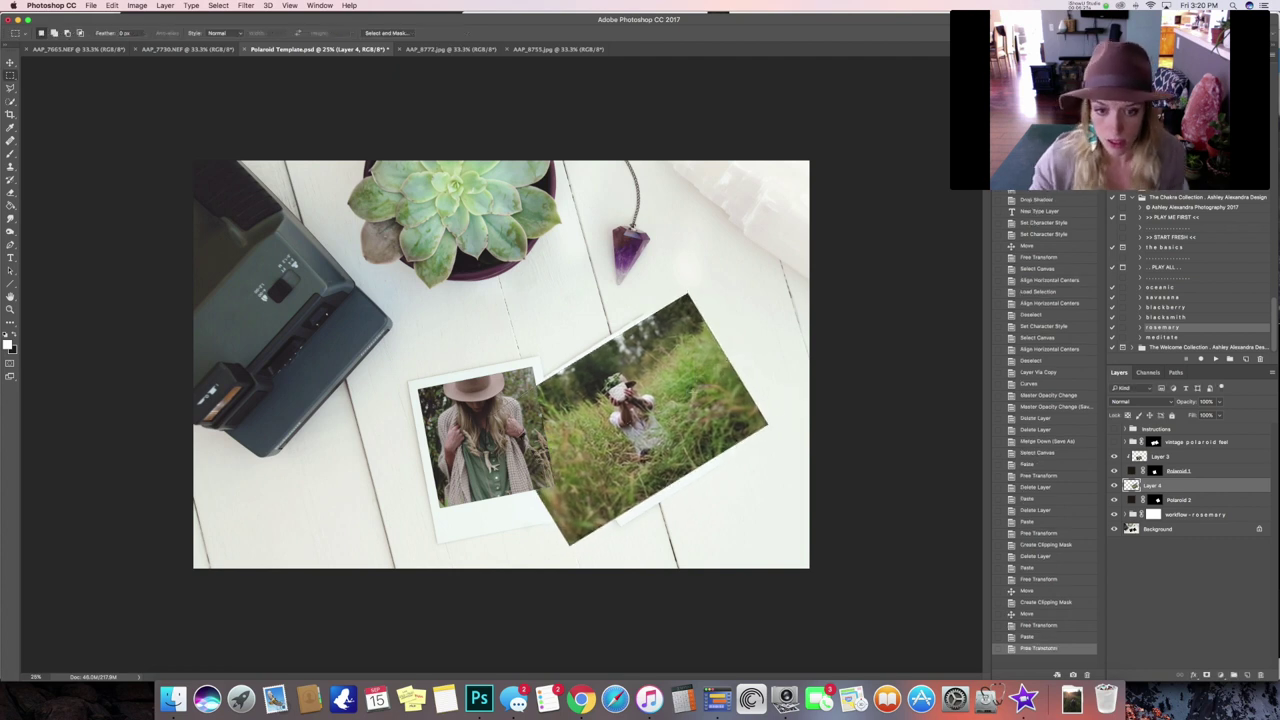
Clip the grass photo layer (Layer 4) to the Polaroid 2 frame
{"action": "right_click", "coordinate": [1170, 487]}
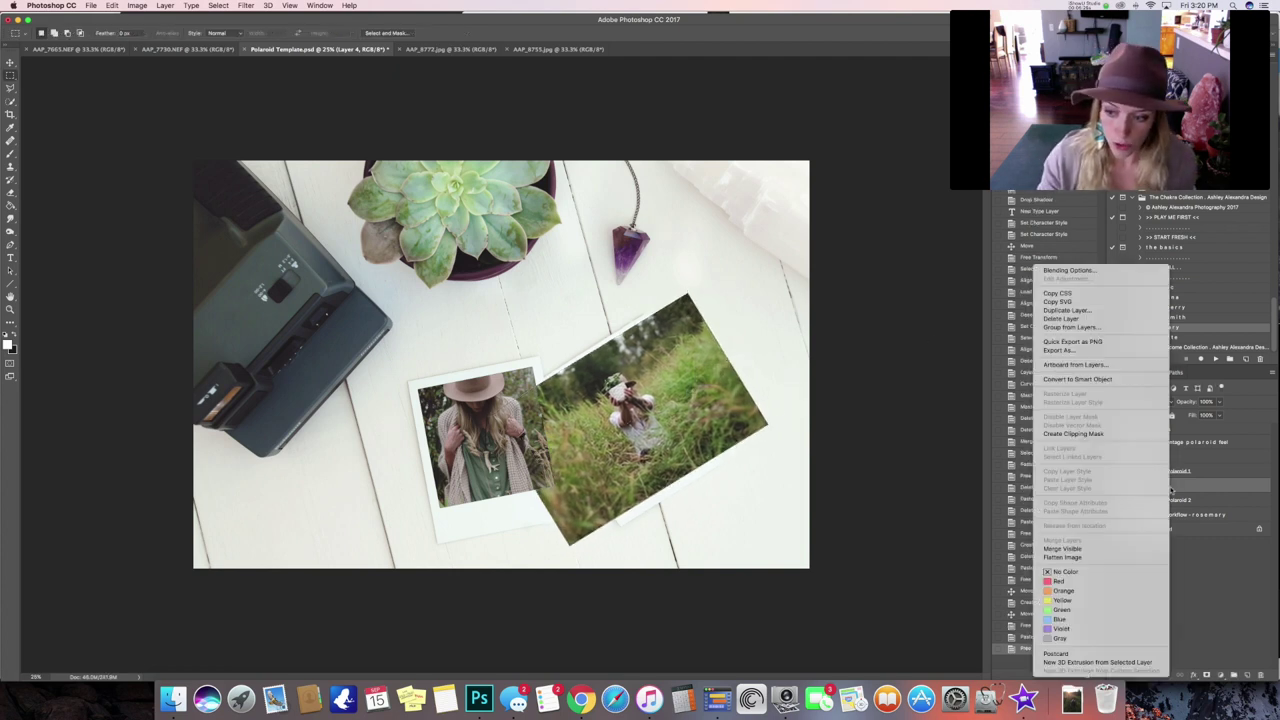
{"action": "left_click", "coordinate": [1098, 434]}
{"action": "key", "text": "super+t"}
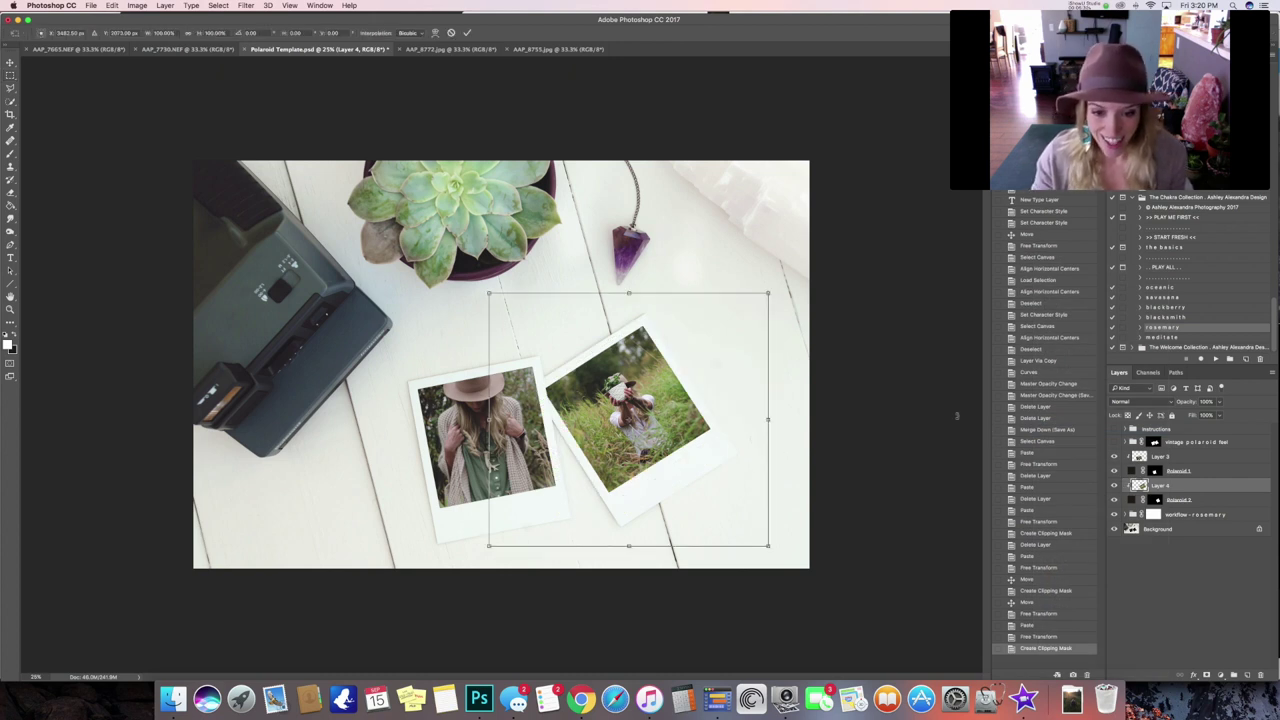
Nudge the clipped grass photo a few pixels left inside the right Polaroid frame
{"action": "left_click_drag", "start_coordinate": [672, 381], "coordinate": [661, 392]}
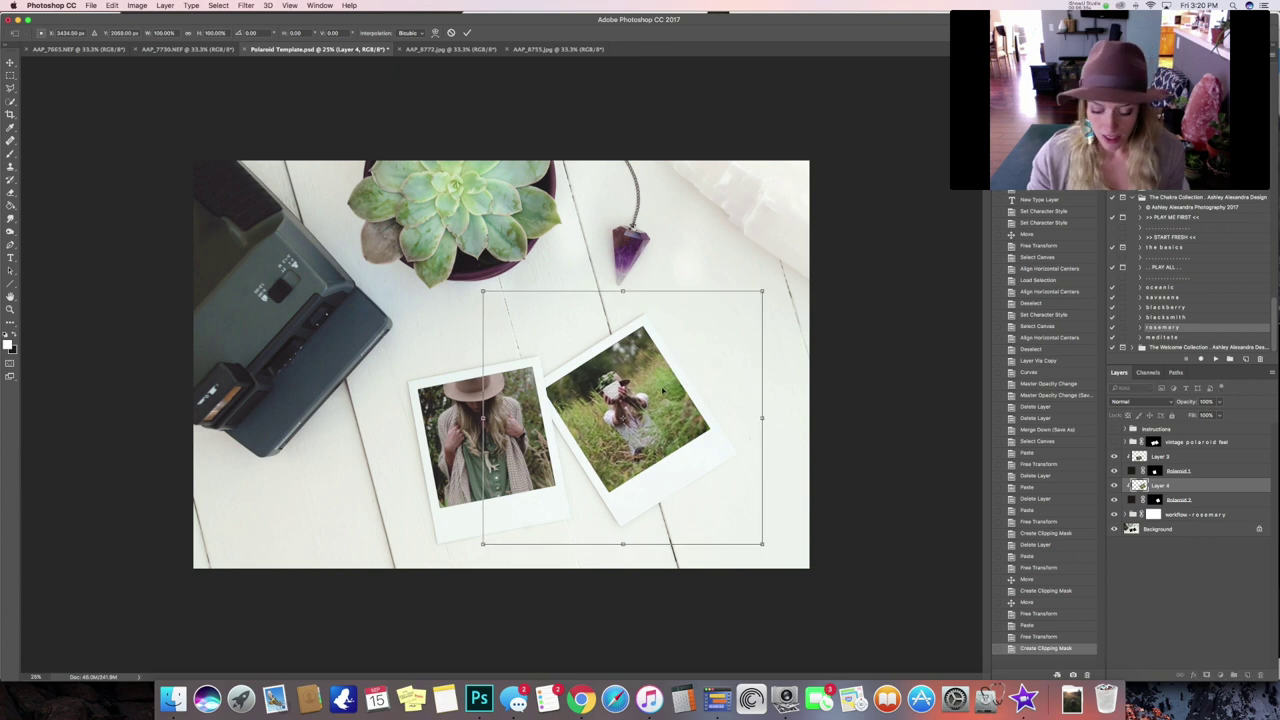
{"action": "key", "text": "Return"}
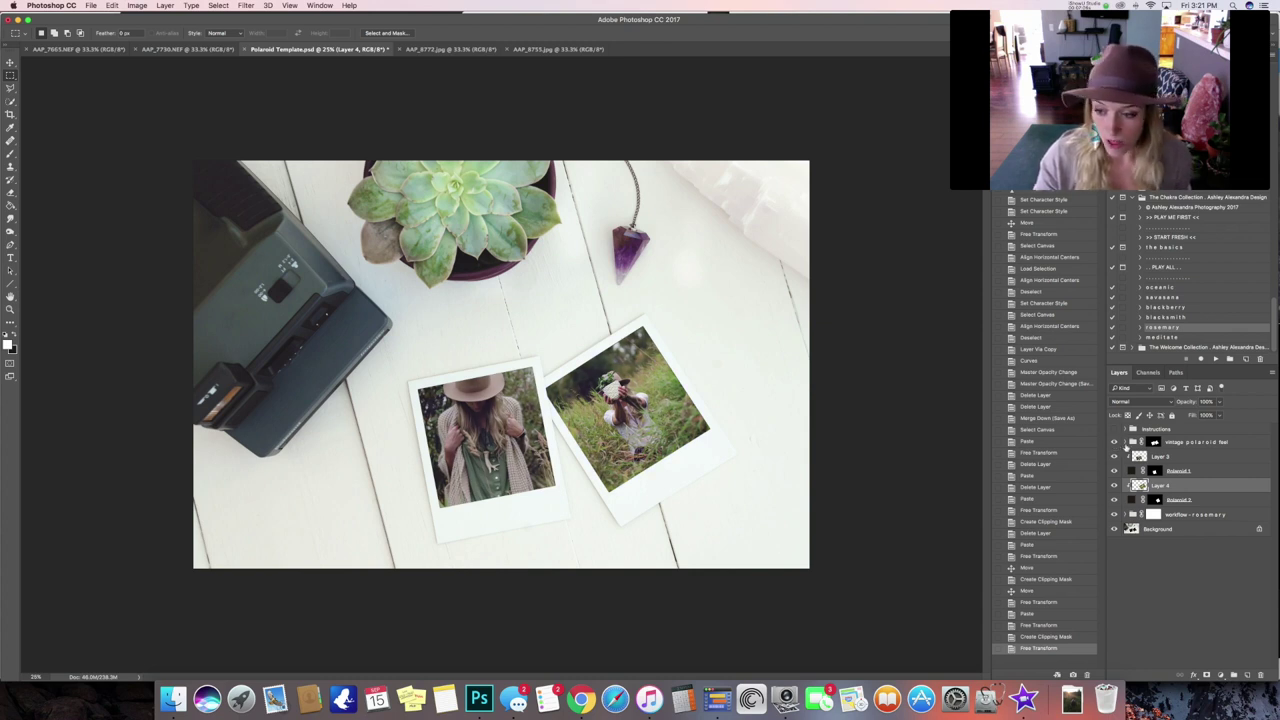
Expand vintage polaroid feel, preview darken, enable desaturate, and toggle the workflow - rosemary layer
{"action": "left_click", "coordinate": [1128, 441]}
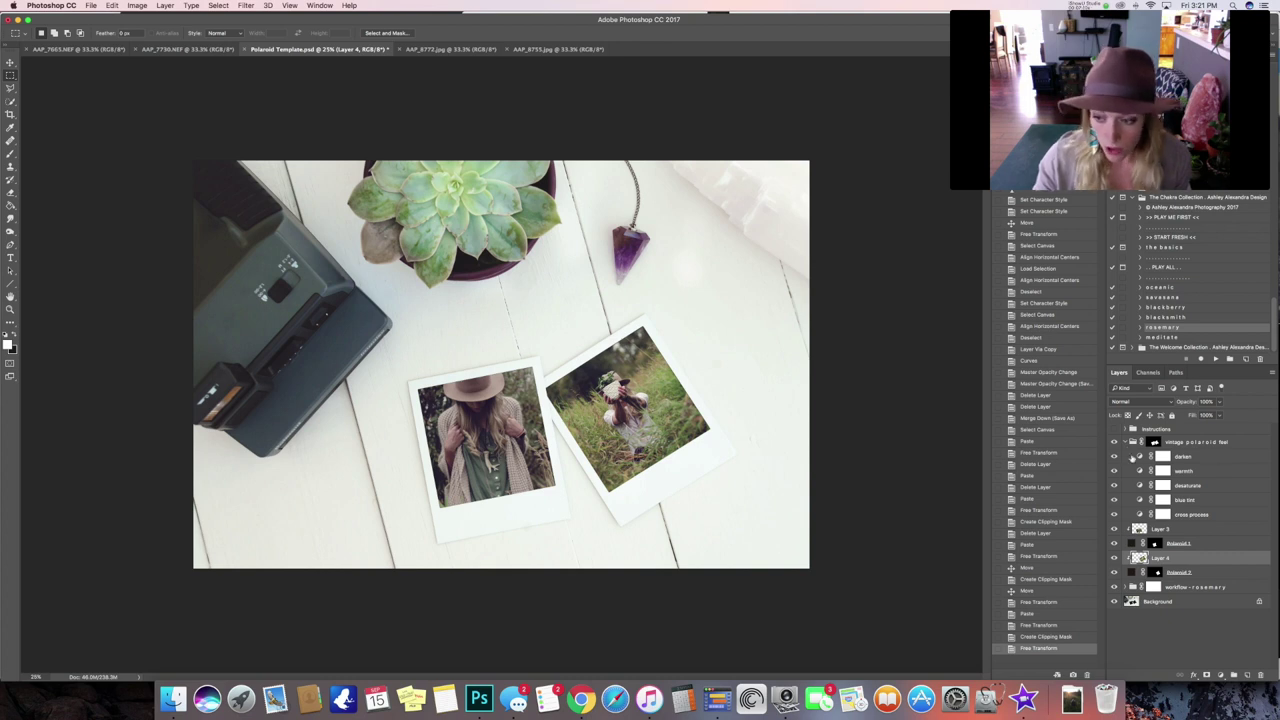
{"action": "left_click", "coordinate": [1114, 457]}
{"action": "left_click", "coordinate": [1114, 457]}
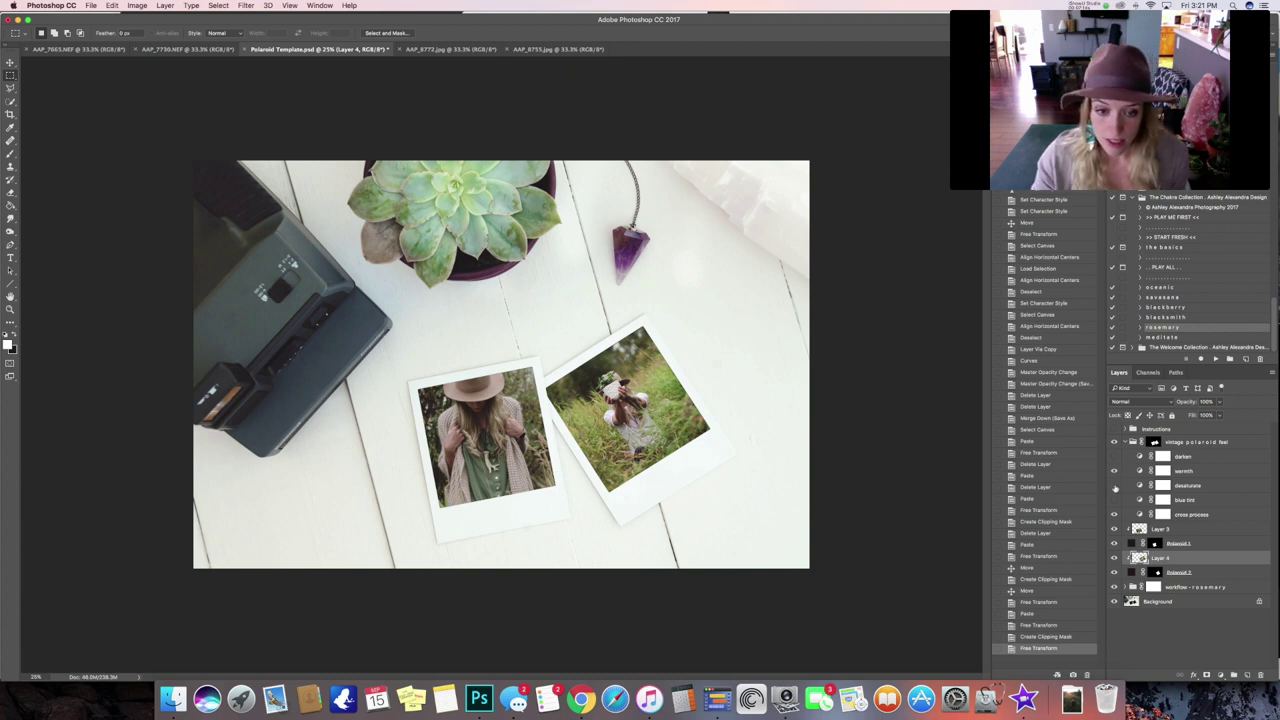
{"action": "left_click", "coordinate": [1115, 488]}
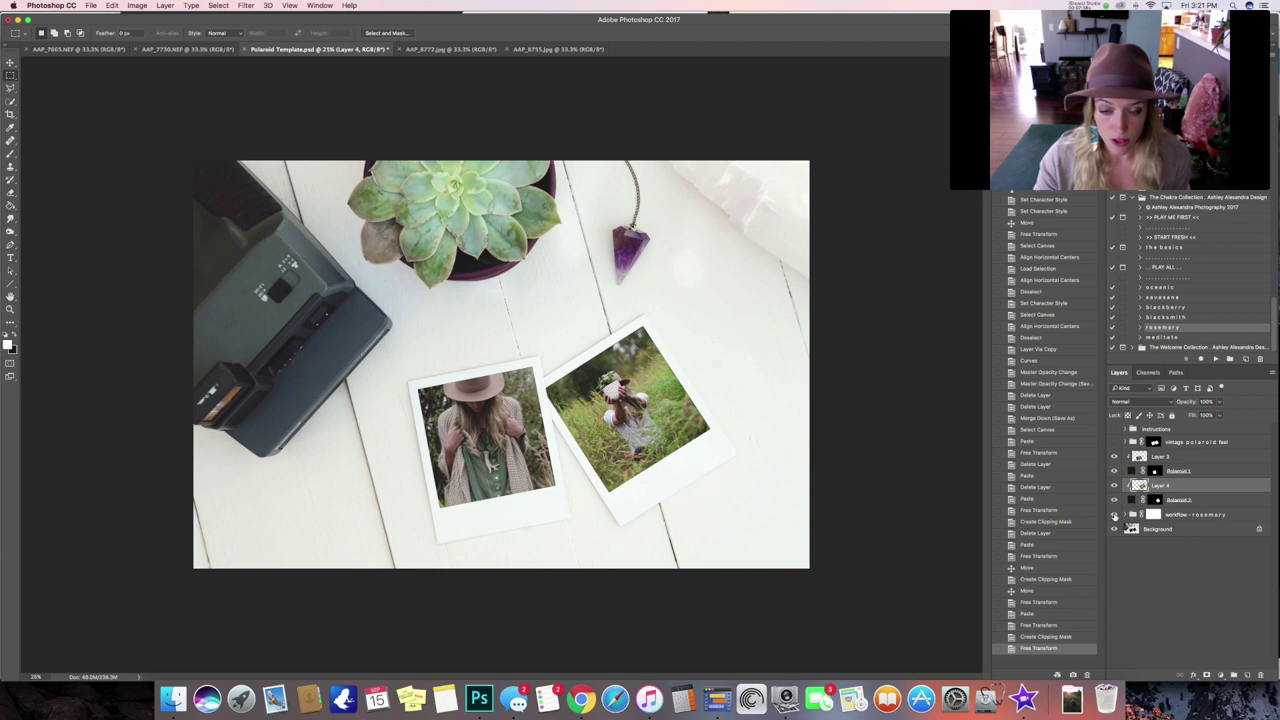
{"action": "left_click", "coordinate": [1115, 514]}
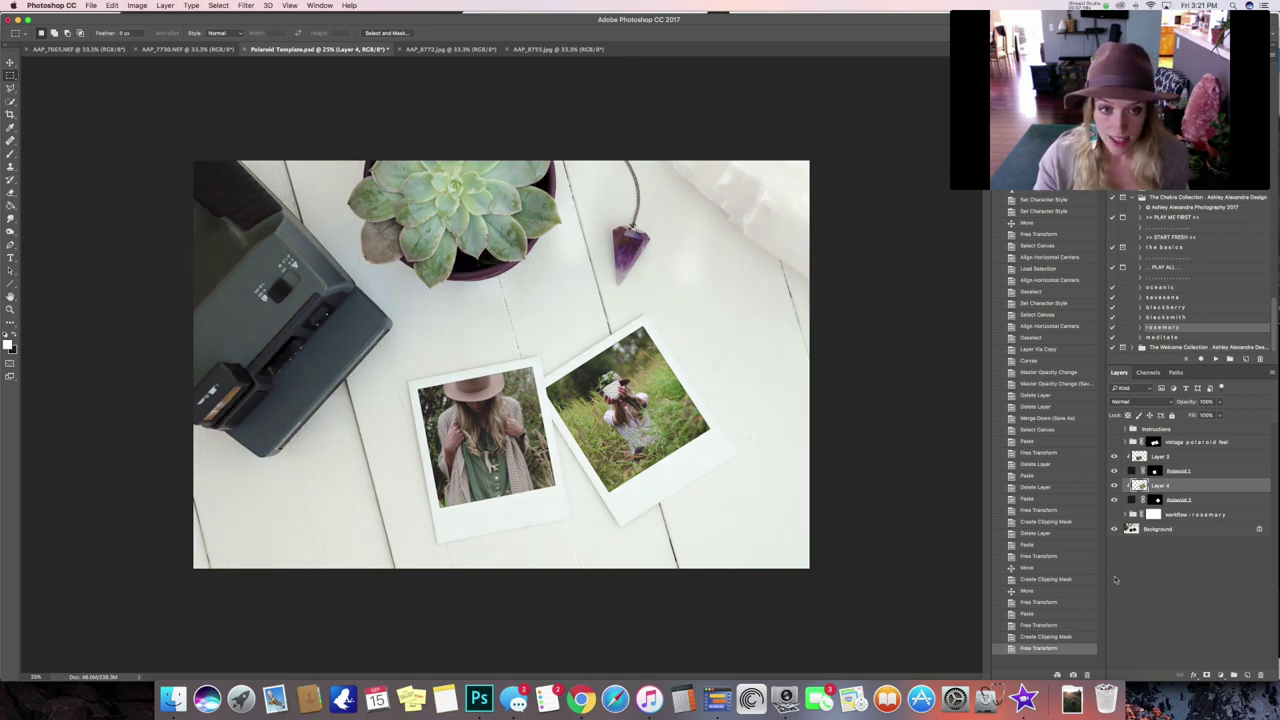